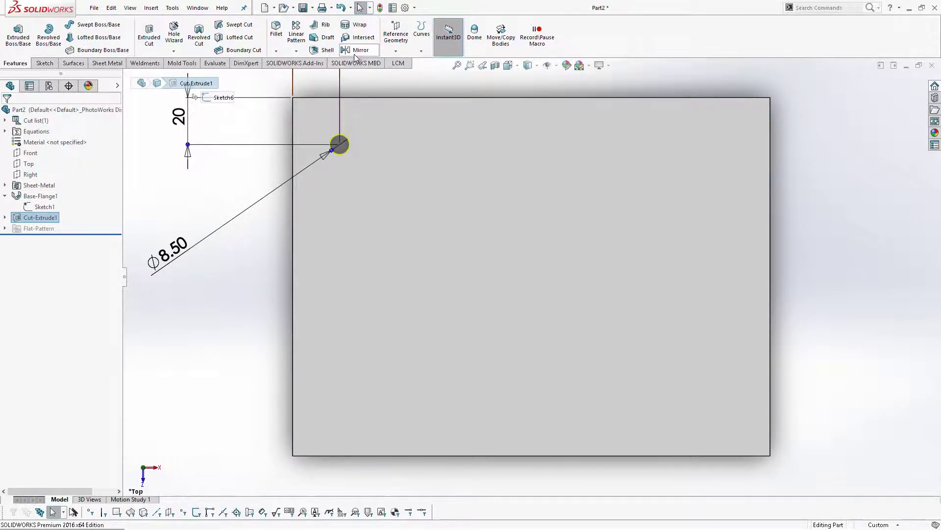
# - Edit the hole cut's sketch and draw a vertical centerline upward from the origin
pyautogui.click(36, 236)
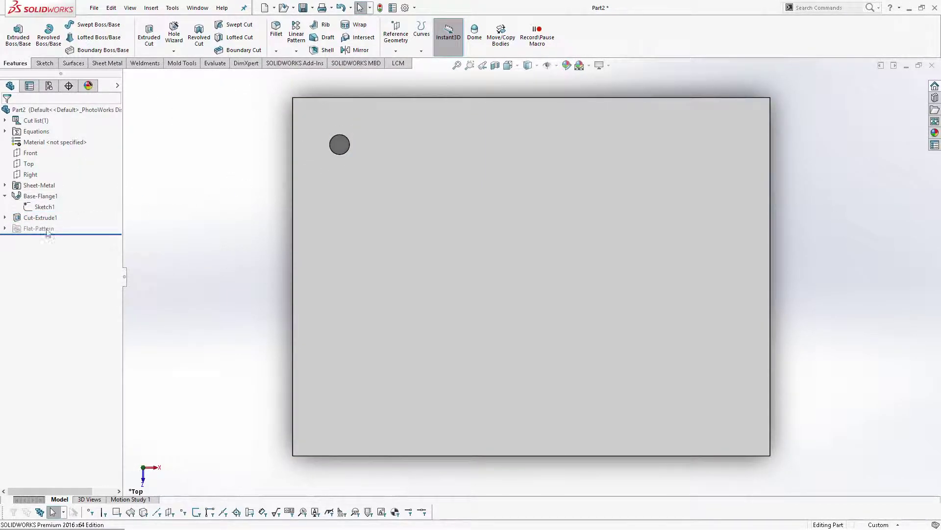
pyautogui.rightClick(34, 217)
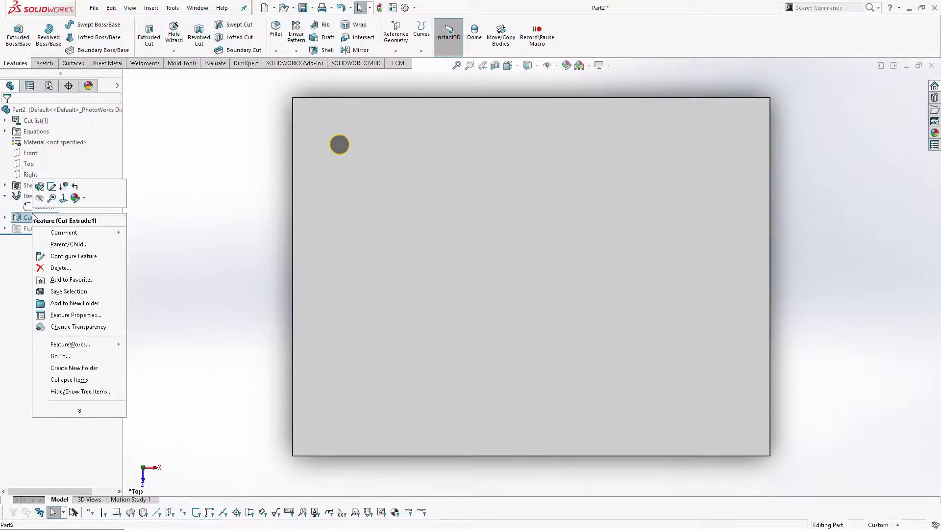
pyautogui.click(51, 187)
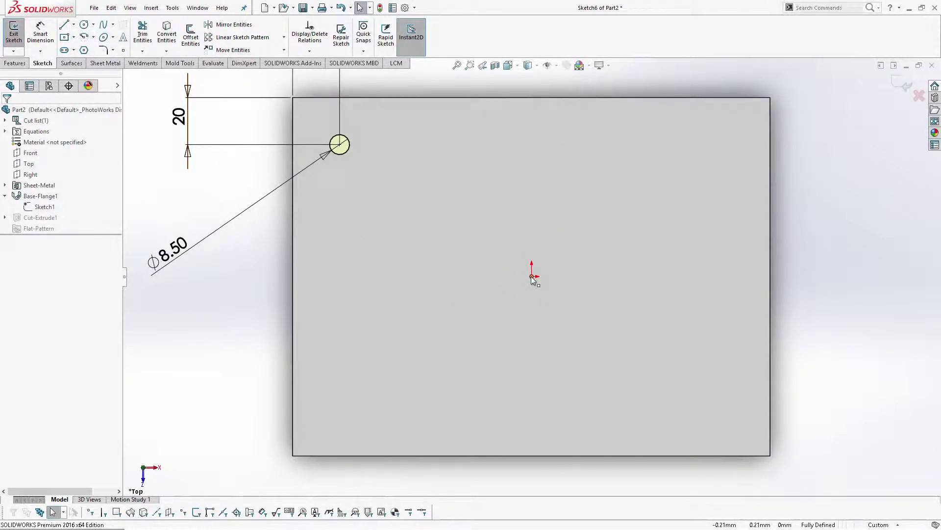
pyautogui.click(73, 24)
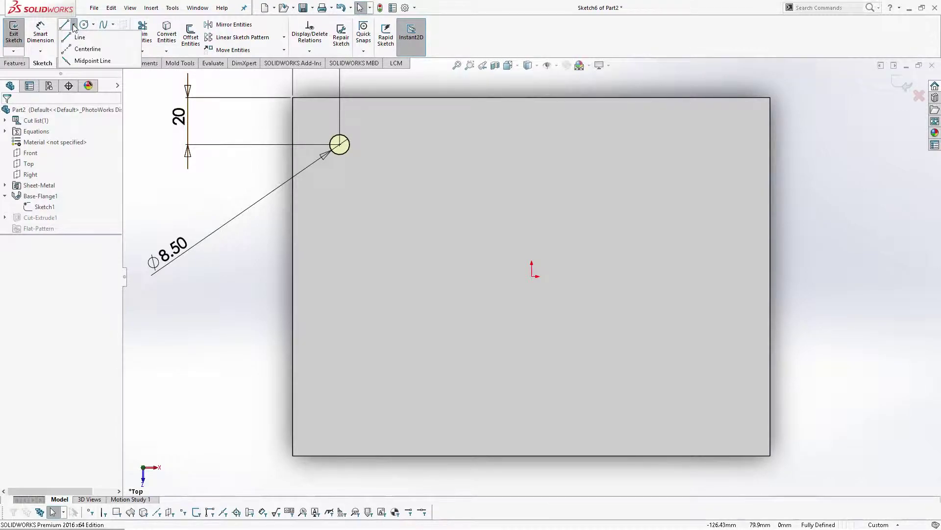
pyautogui.click(76, 51)
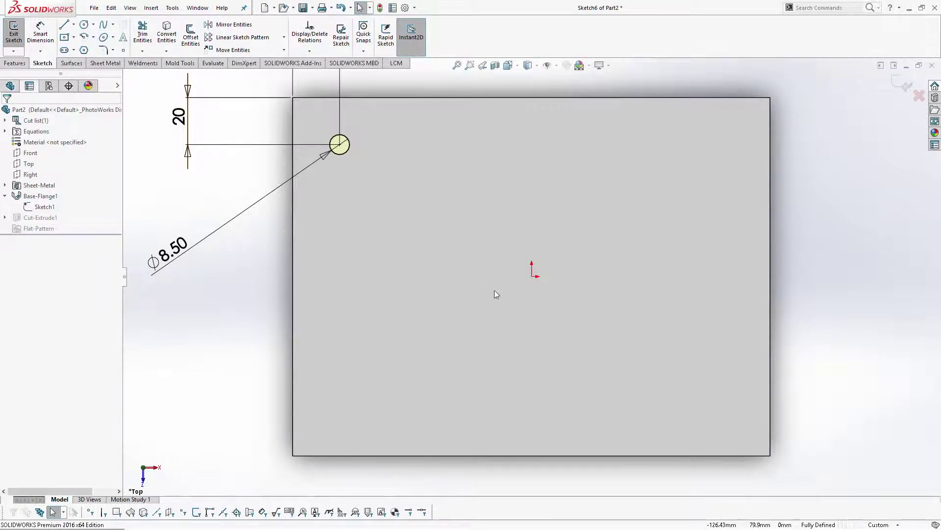
pyautogui.click(533, 274)
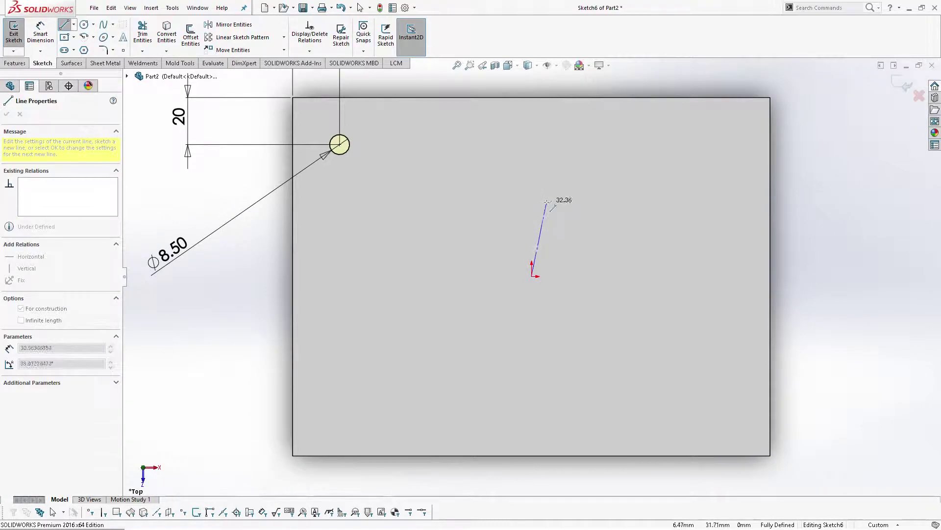
pyautogui.click(531, 179)
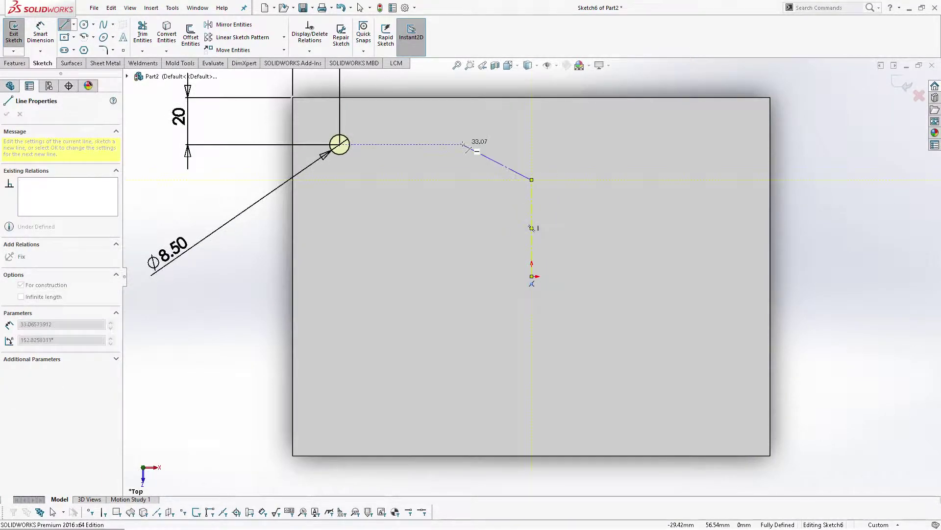
pyautogui.press('Escape')
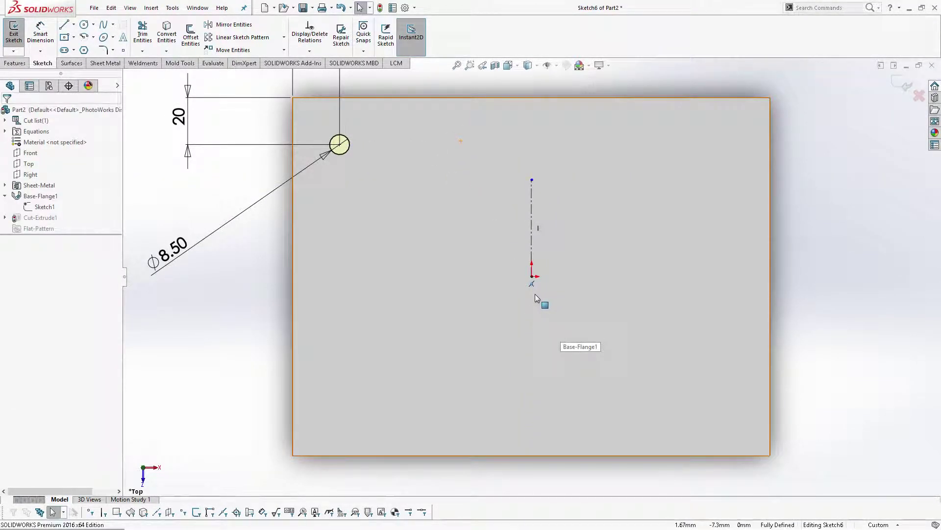
# - Draw a horizontal centerline from the origin toward the plate's left edge
pyautogui.click(73, 24)
pyautogui.click(75, 49)
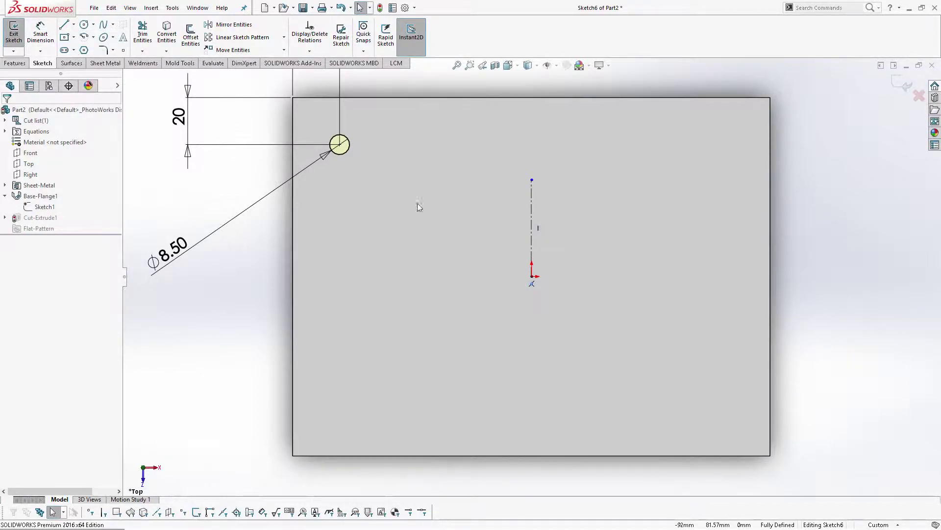
pyautogui.click(531, 276)
pyautogui.click(456, 276)
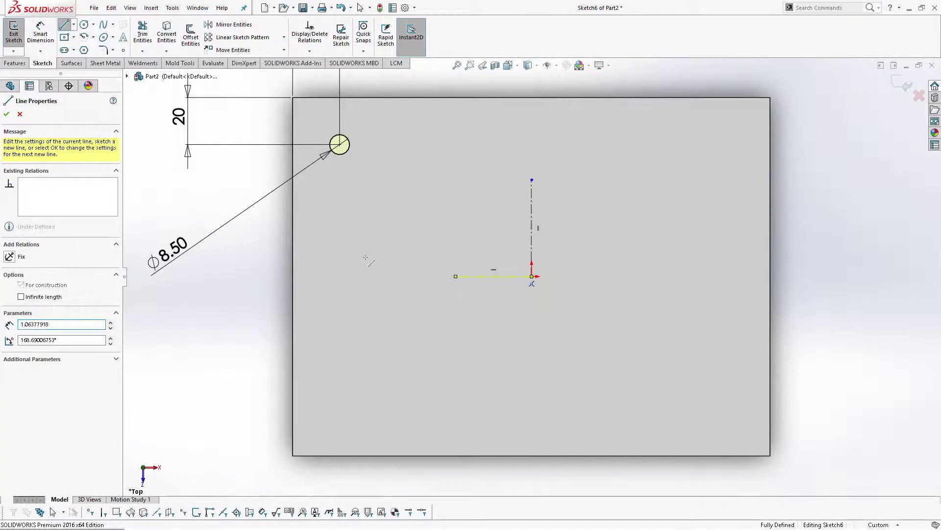
pyautogui.press('Escape')
pyautogui.press('Escape')
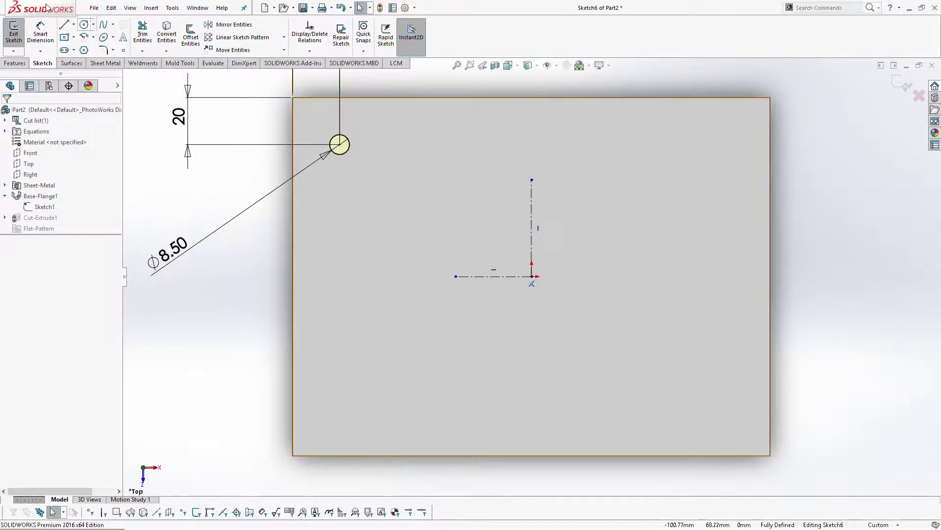
# - Sketch a circle about 24 mm in diameter on the plate's right half, above the origin's height
pyautogui.click(84, 25)
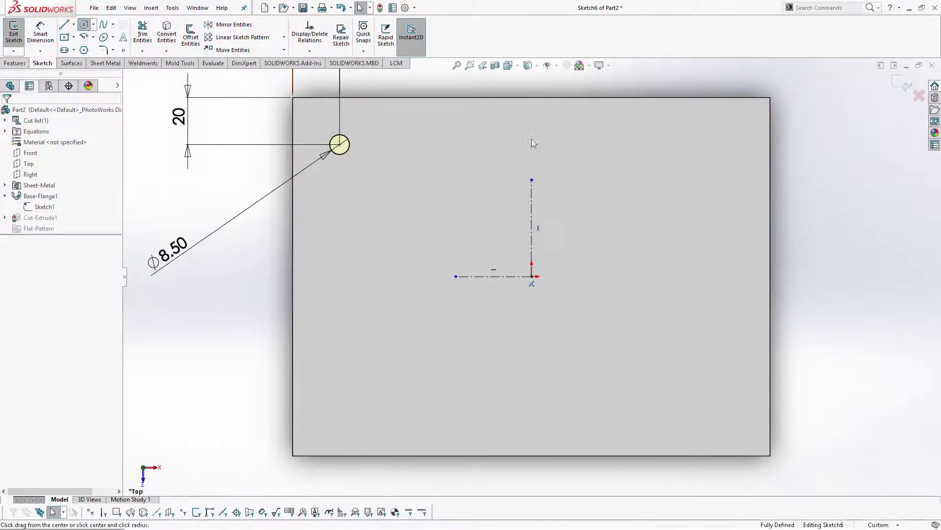
pyautogui.click(668, 227)
pyautogui.click(670, 200)
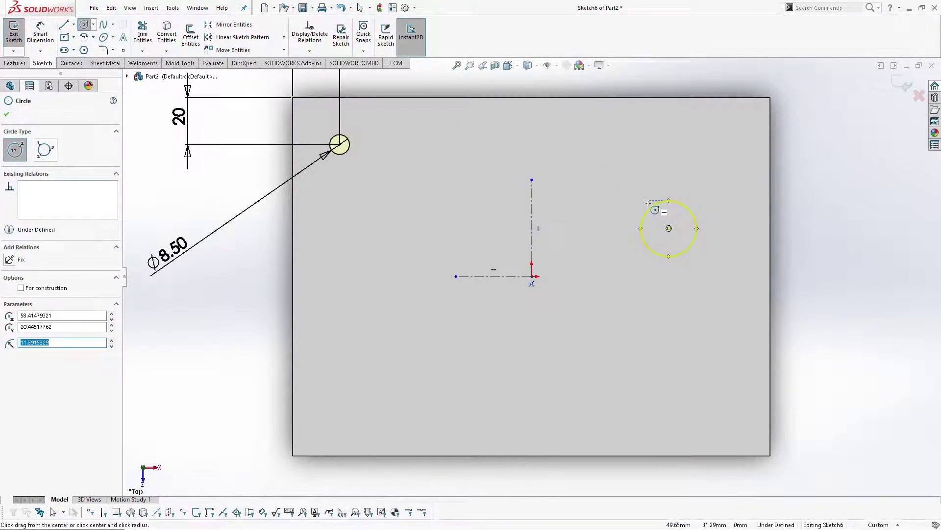
pyautogui.press('Escape')
pyautogui.click(609, 183)
pyautogui.click(893, 210)
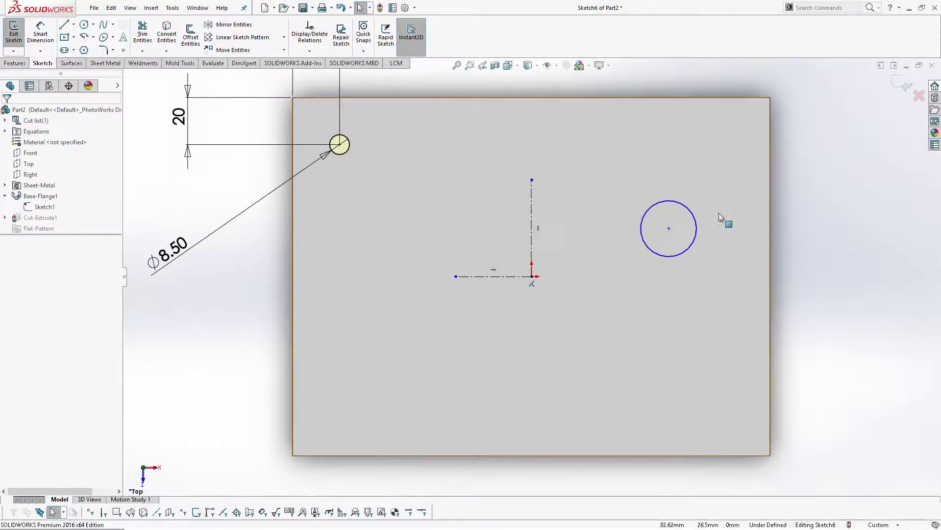
# - Make the new circle and the 8.50 mm circle symmetric about the vertical centerline, and exit the sketch
pyautogui.click(696, 223)
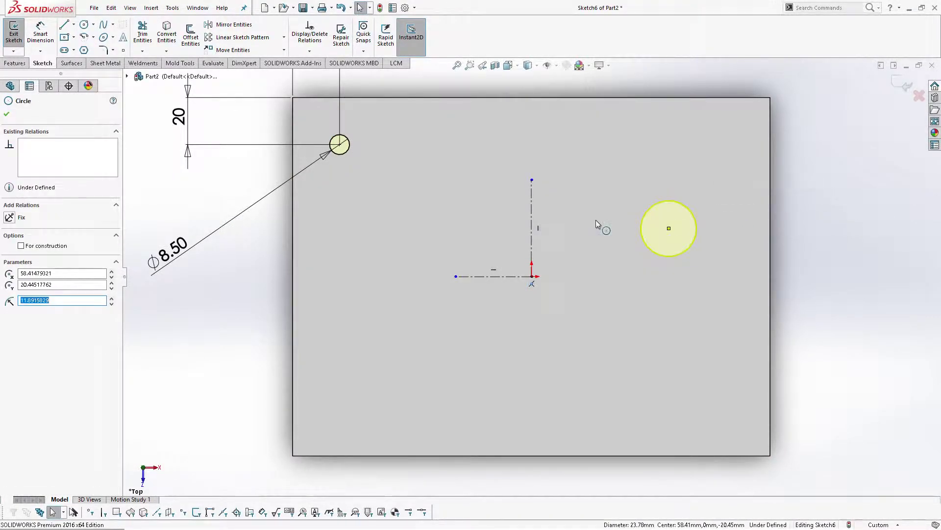
pyautogui.keyDown('ctrl'); pyautogui.click(346, 150); pyautogui.keyUp('ctrl')
pyautogui.keyDown('ctrl'); pyautogui.click(534, 244); pyautogui.keyUp('ctrl')
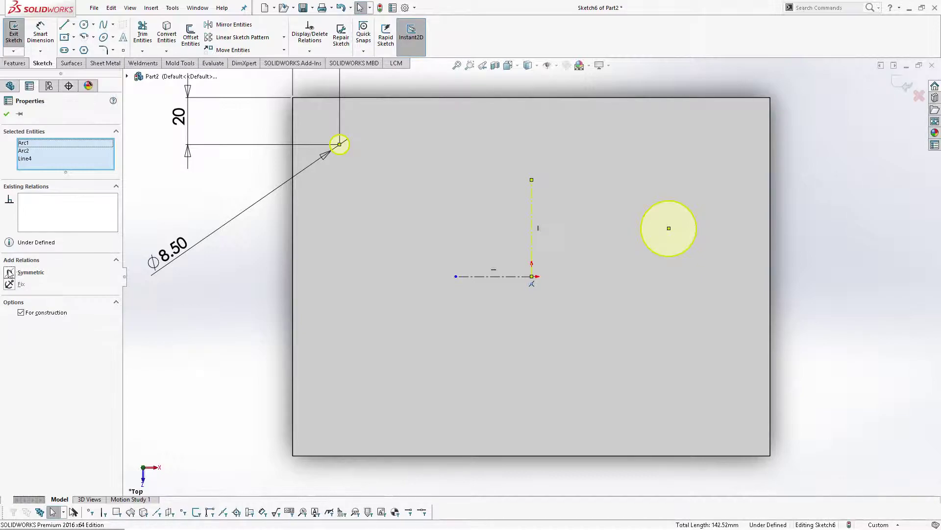
pyautogui.click(10, 273)
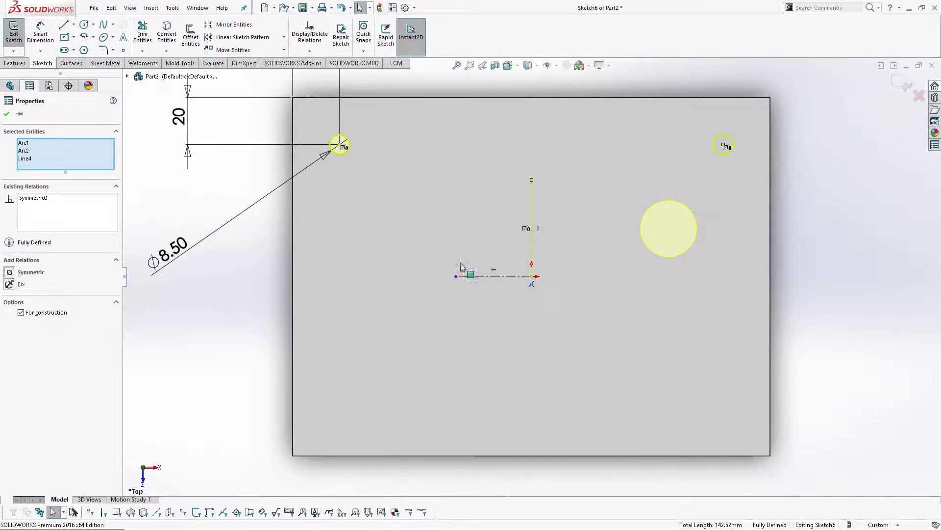
pyautogui.click(869, 200)
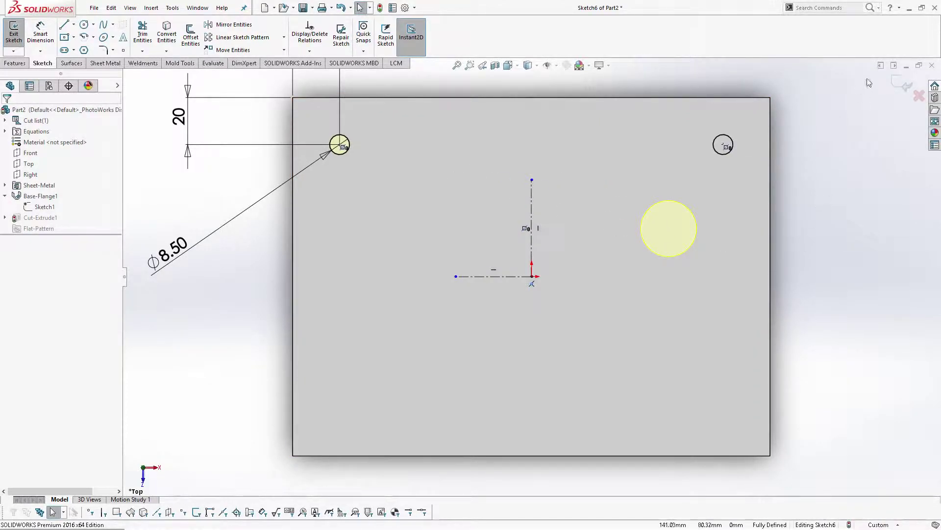
pyautogui.click(899, 81)
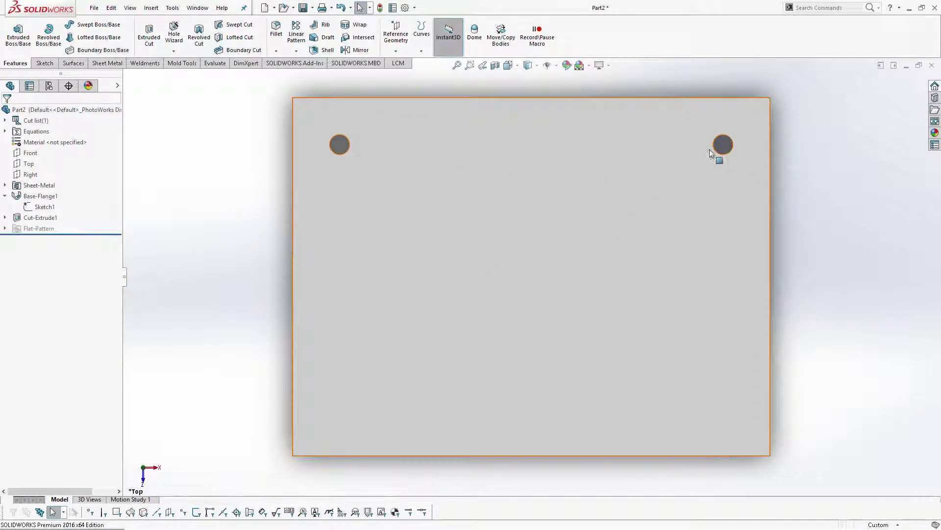
# - Reopen the hole cut's sketch, mirror both upper circles about the horizontal centerline with Copy enabled, and exit the sketch
pyautogui.rightClick(49, 220)
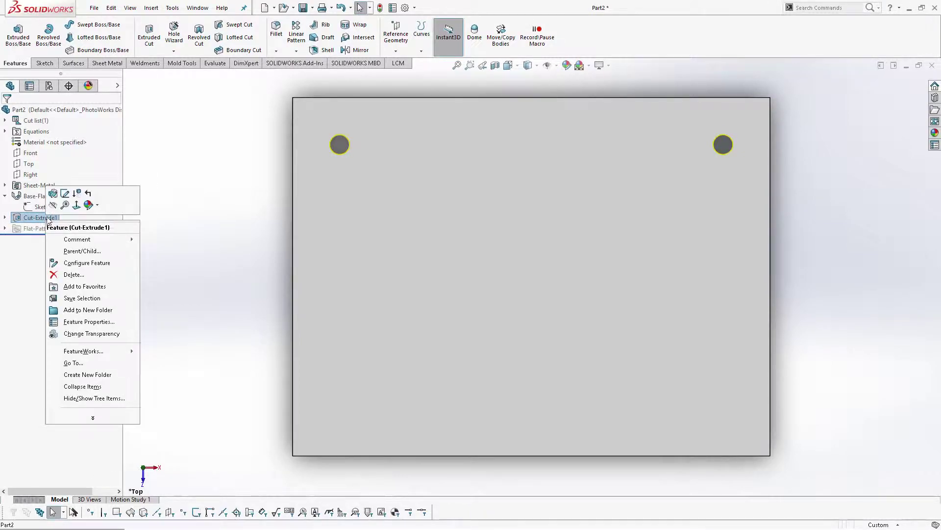
pyautogui.click(65, 193)
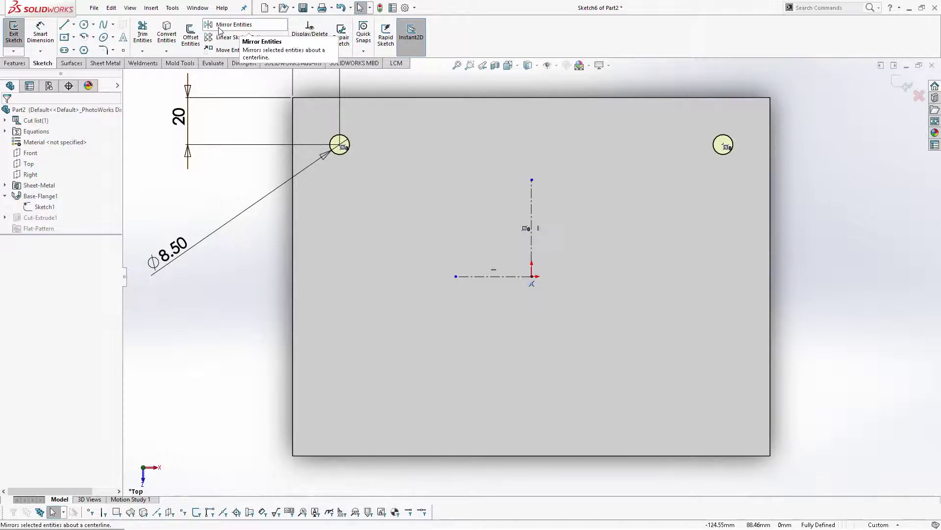
pyautogui.click(249, 25)
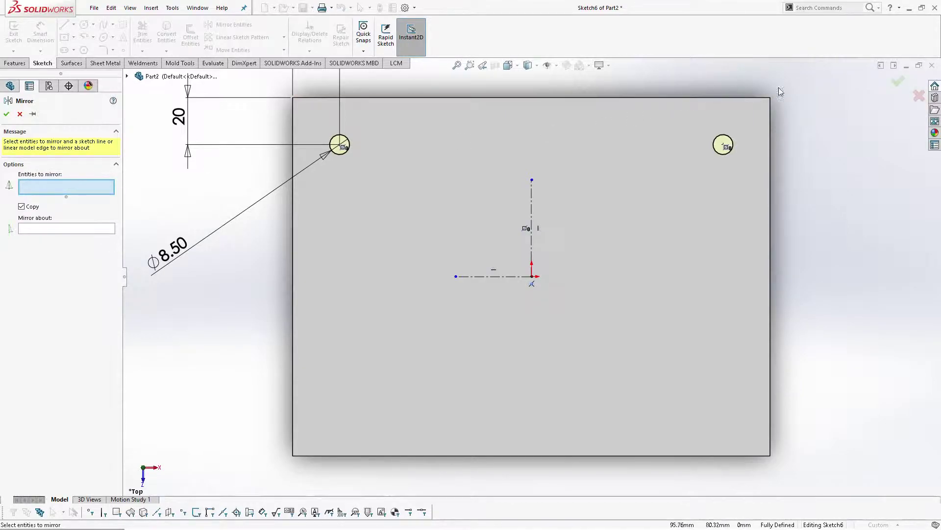
pyautogui.moveTo(844, 98); pyautogui.dragTo(658, 153)
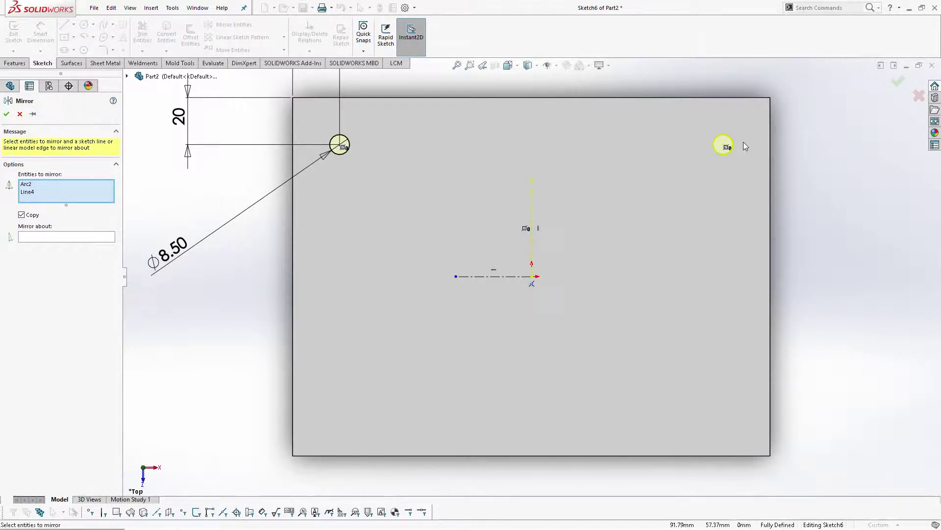
pyautogui.click(27, 192)
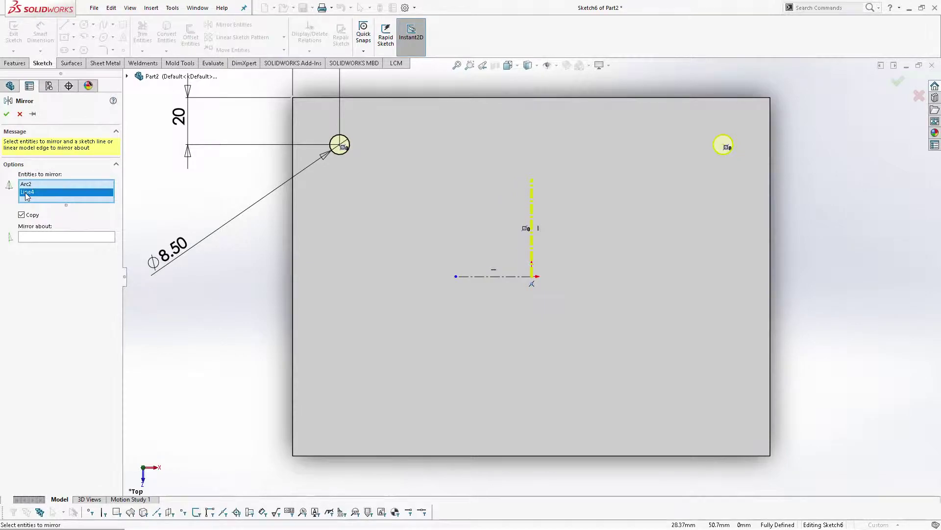
pyautogui.press('Delete')
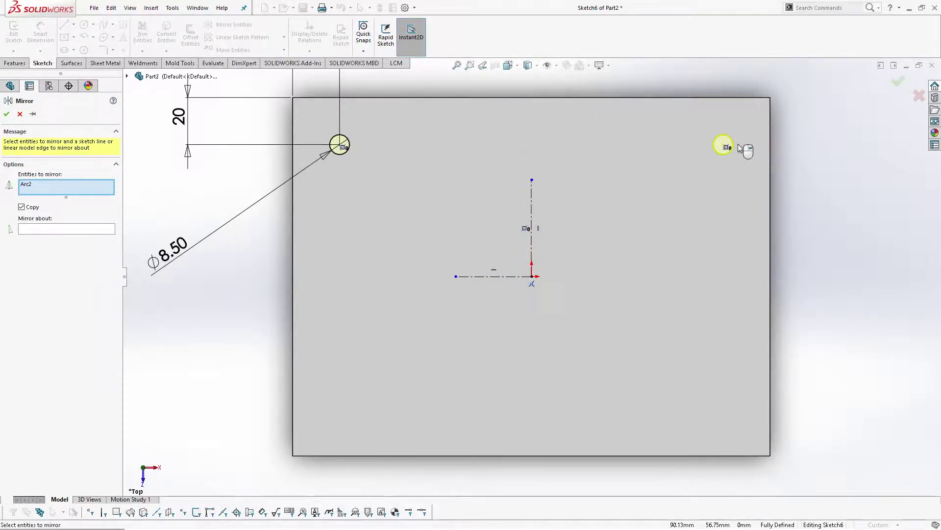
pyautogui.click(350, 146)
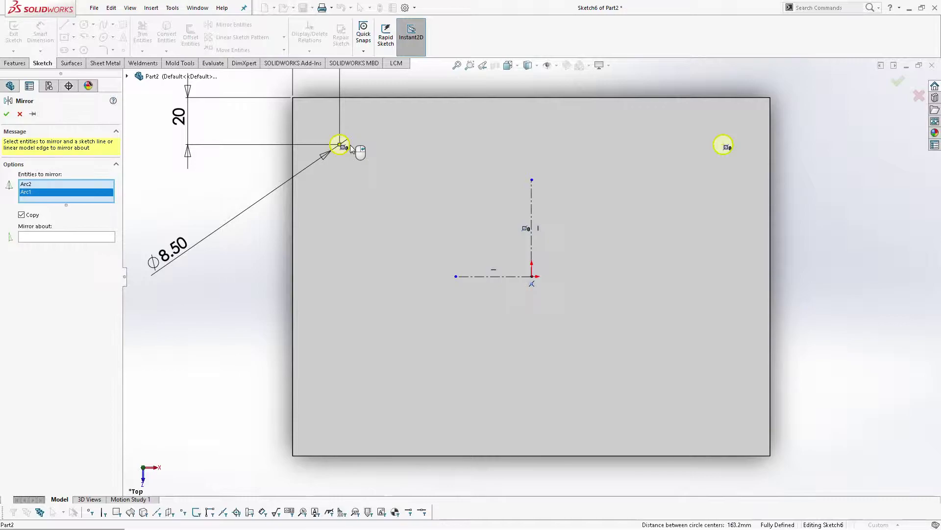
pyautogui.click(78, 237)
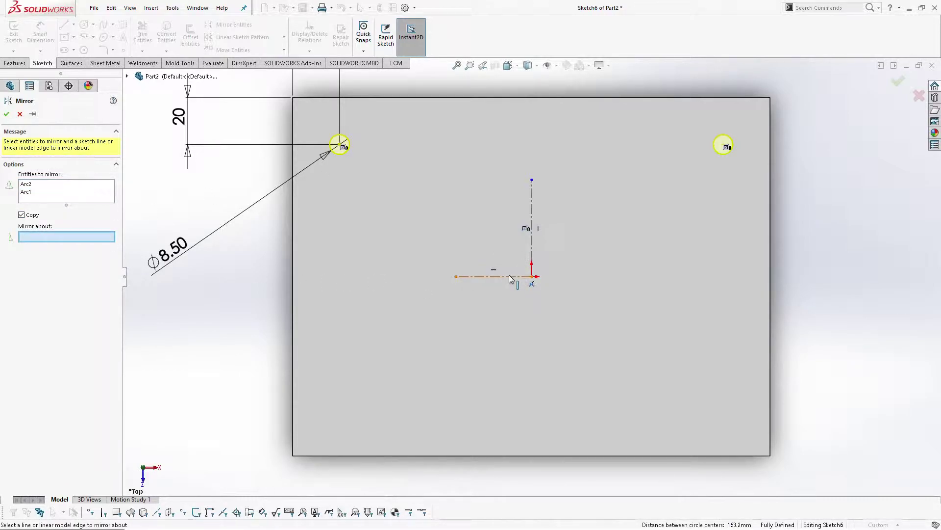
pyautogui.click(483, 277)
pyautogui.click(895, 79)
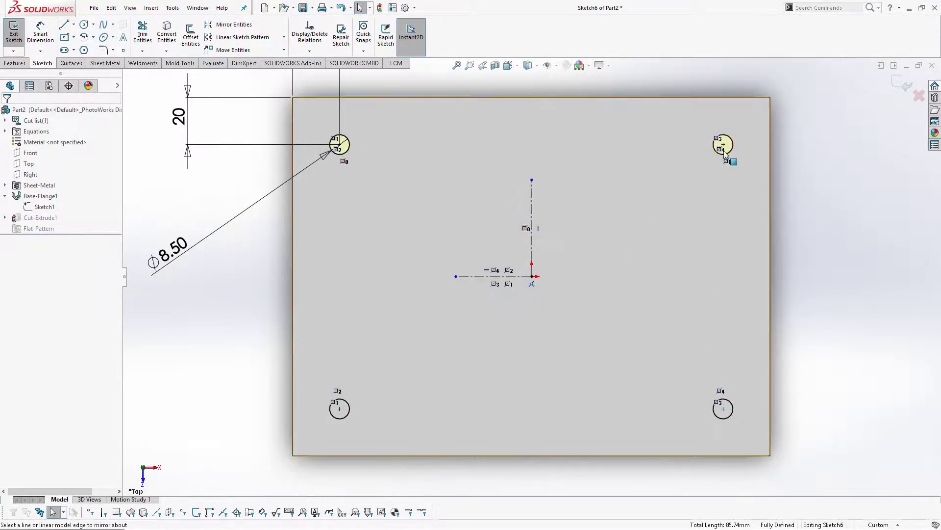
pyautogui.click(895, 83)
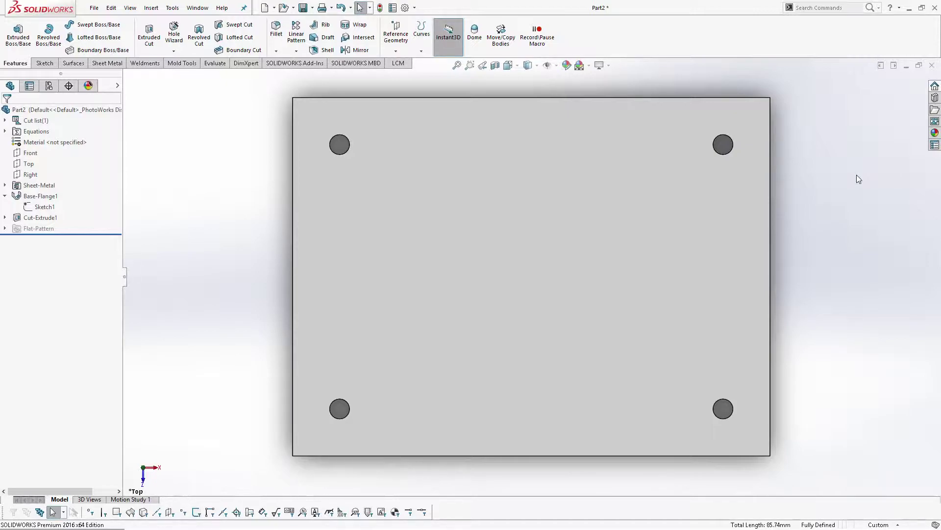
# - View the plate with its corner holes in isometric orientation
pyautogui.hotkey('ctrl', '7')
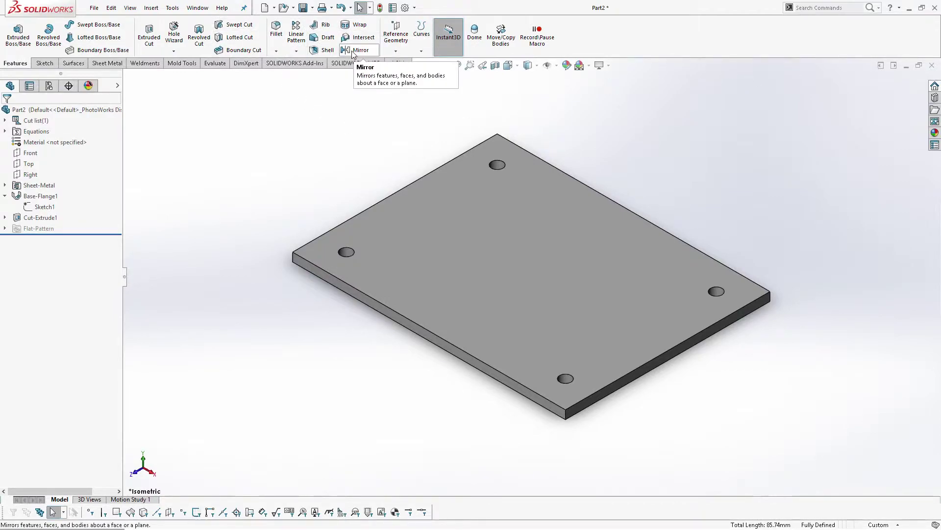
pyautogui.rightClick(39, 210)
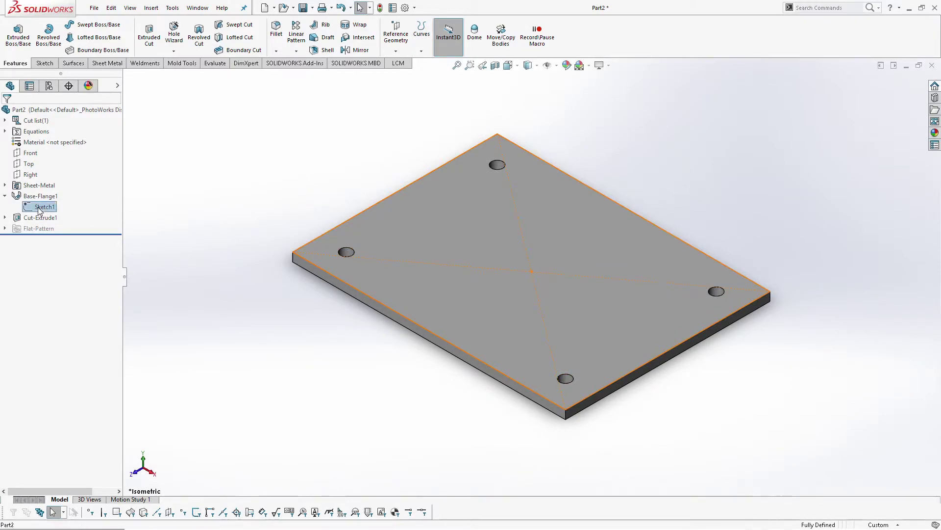
pyautogui.click(299, 184)
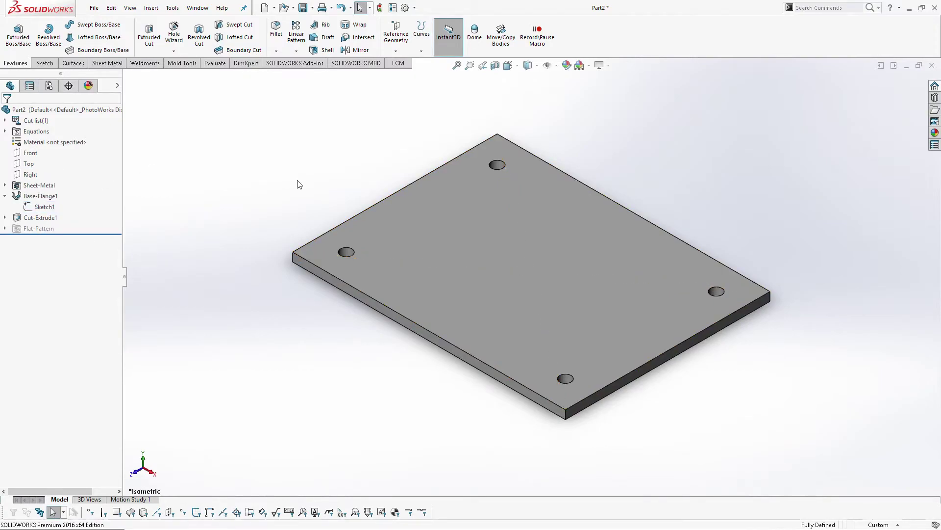